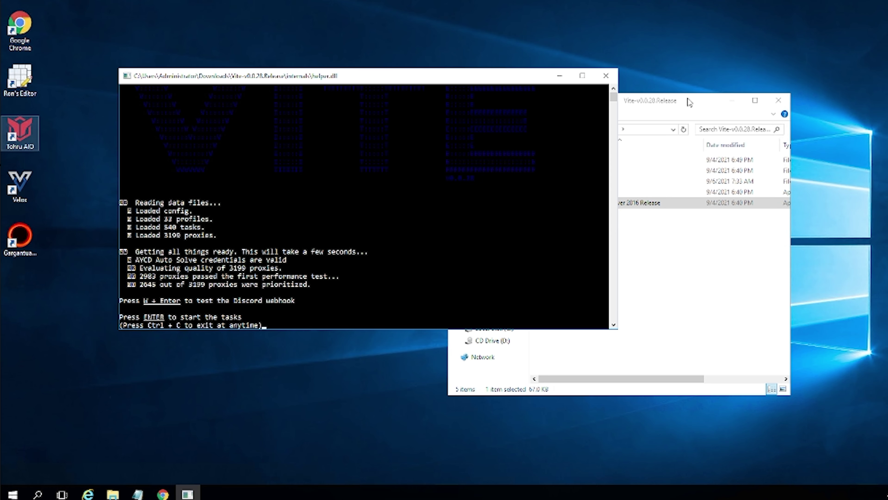
- Move the Vite-v0.0.28.Release folder window clear of the bot console and bring the console to the front
click(706, 105)
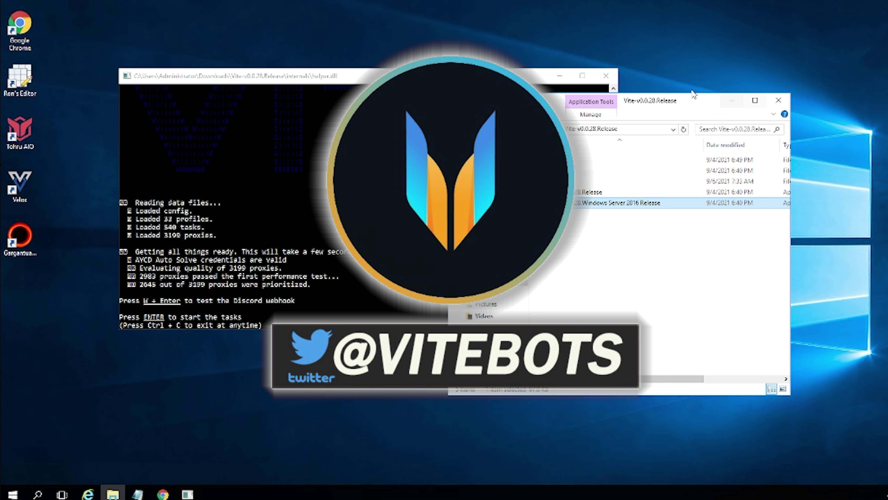
drag(694, 99, 769, 101)
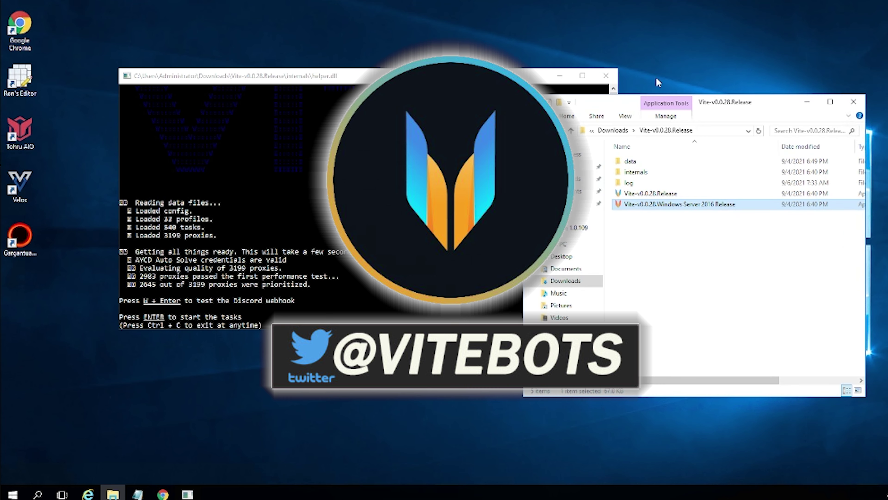
click(342, 104)
scroll(293, 177, up, 1)
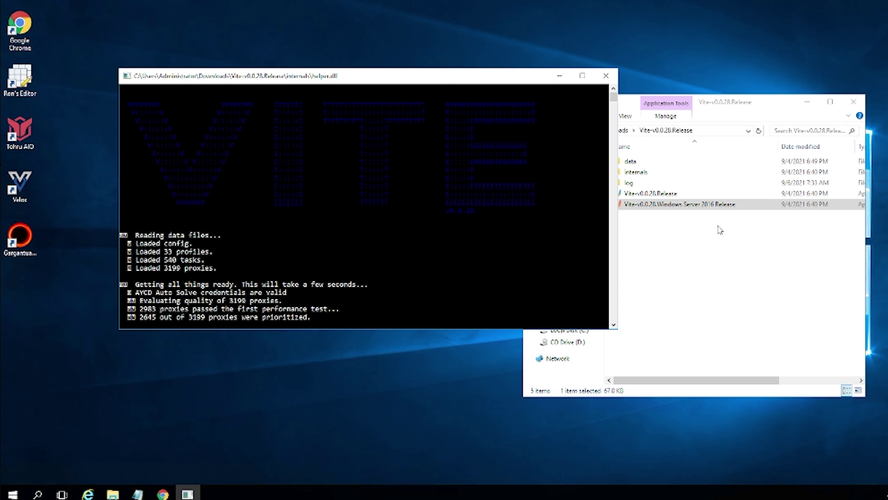
- Open the data folder of Vite-v0.0.28.Release and open its tasks file
double_click(651, 161)
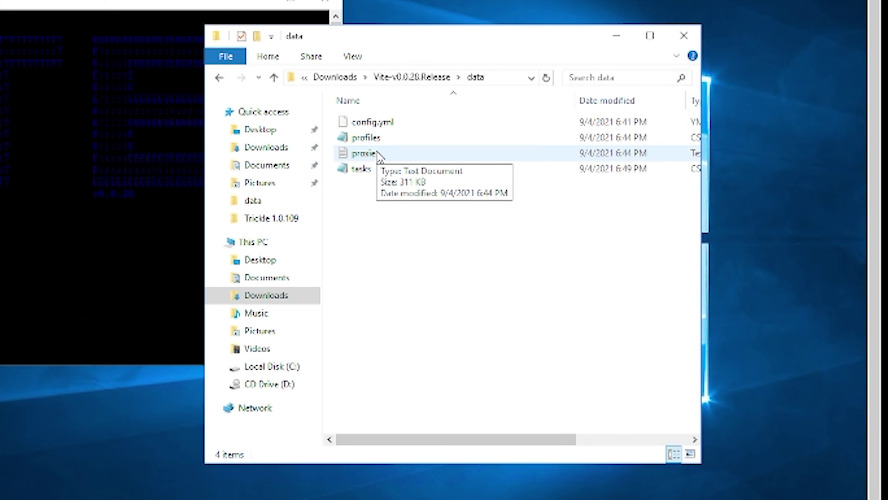
mouse_move(354, 169)
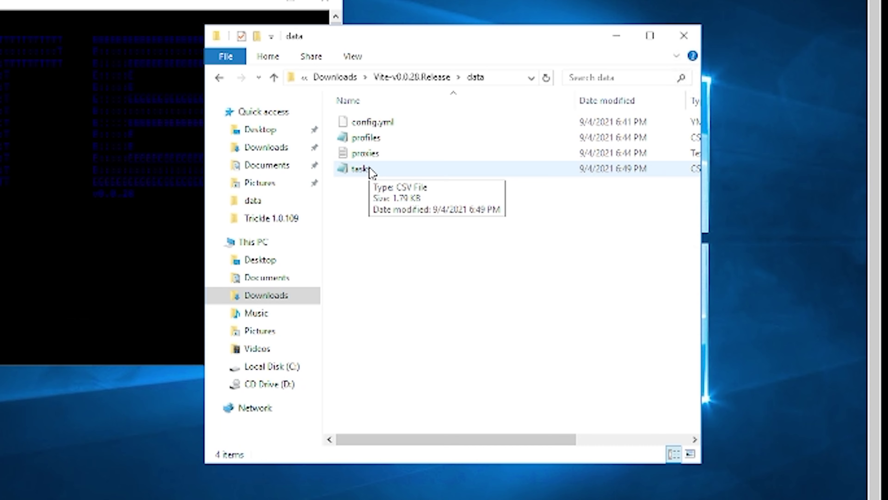
double_click(360, 168)
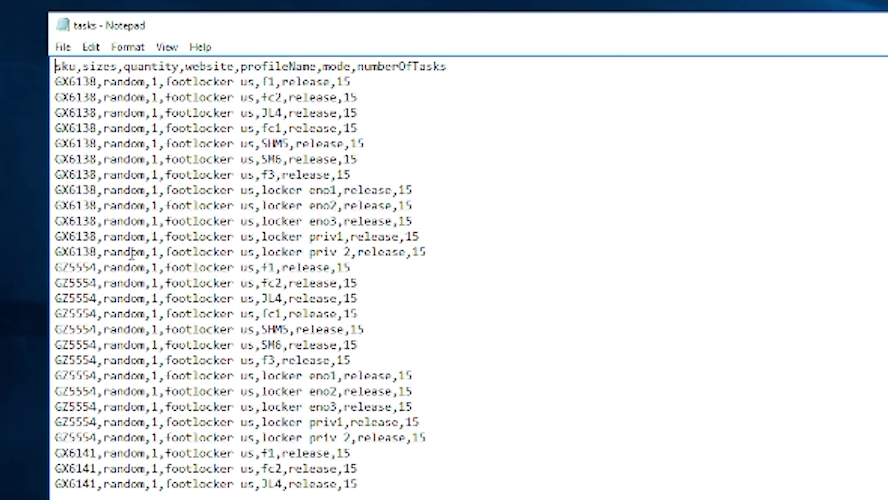
- Examine the comma-separated fields of a GX6138 task line in the tasks file
click(96, 255)
key(Right)
key(Right)
key(Right)
key(Right)
key(Right)
key(Right)
key(Right)
key(Right)
key(Right)
key(Right)
key(Right)
key(Right)
key(Right)
key(Right)
key(Right)
key(Right)
key(Right)
key(Right)
key(Right)
key(Right)
key(Right)
key(Right)
key(Right)
key(Right)
key(Right)
key(Right)
key(Right)
key(Right)
key(Right)
key(Right)
key(Right)
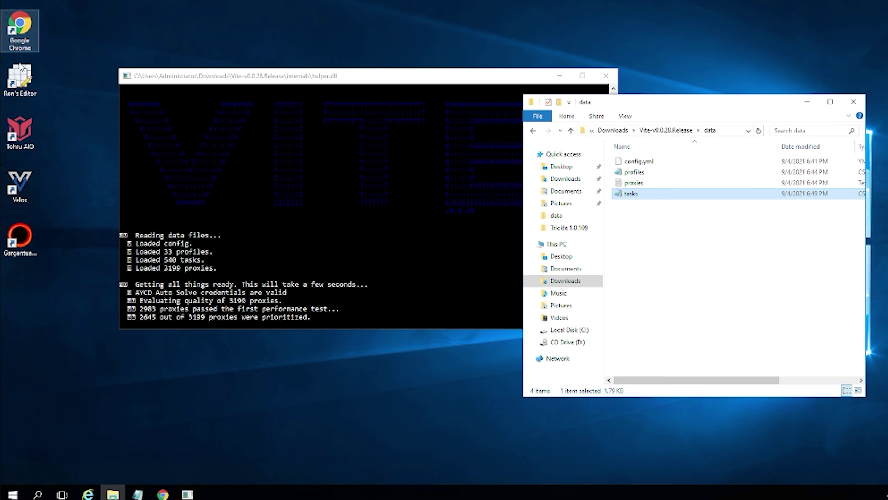
- Switch to Ron's Editor and open the tasks CSV file from the Vite data folder
click(28, 78)
double_click(27, 79)
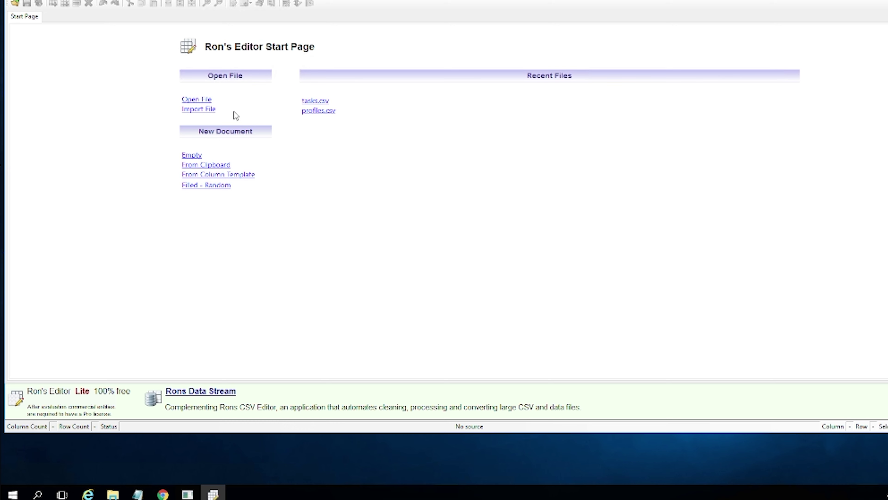
click(209, 99)
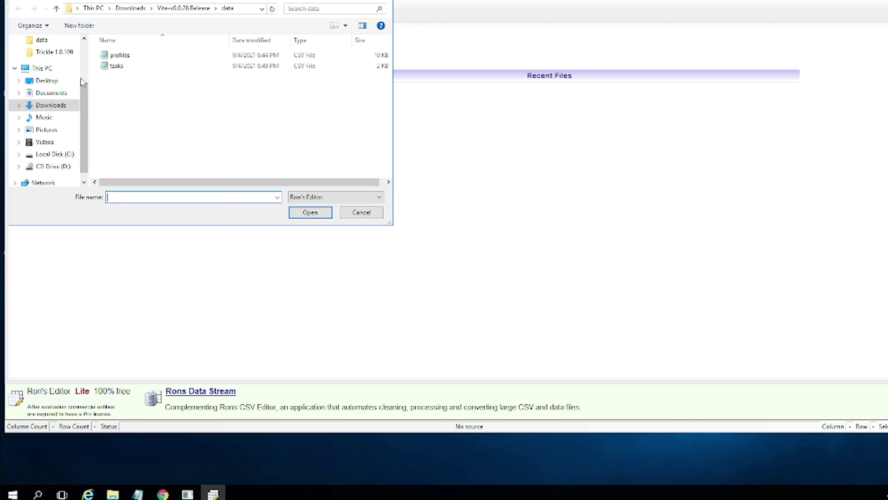
click(144, 66)
click(310, 212)
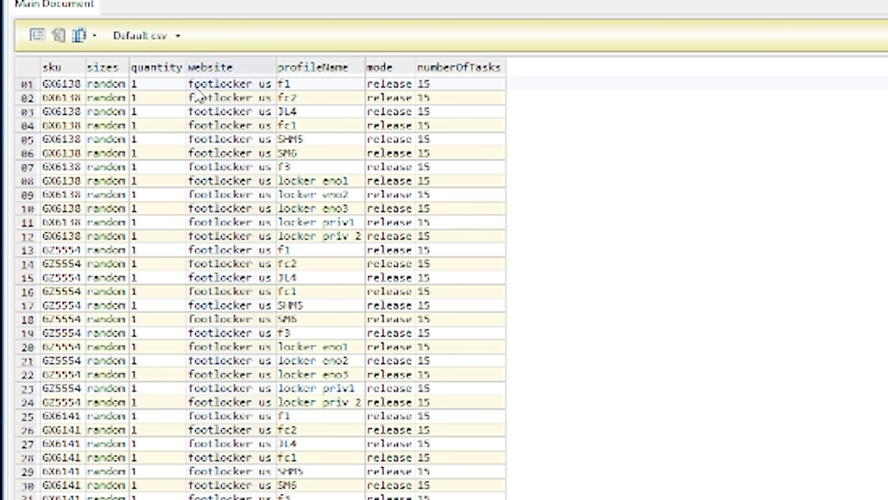
- Examine the website column and the full task rows in tasks.csv, including the editing options for the selected rows
drag(197, 83, 198, 497)
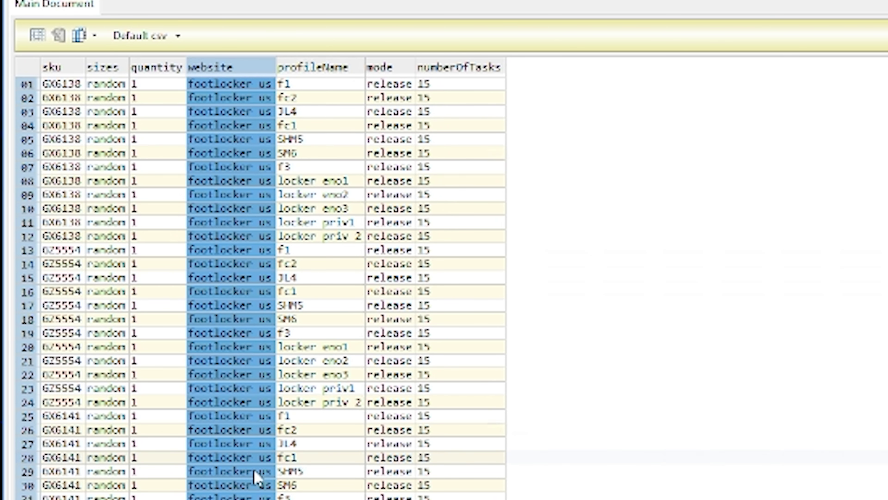
click(243, 90)
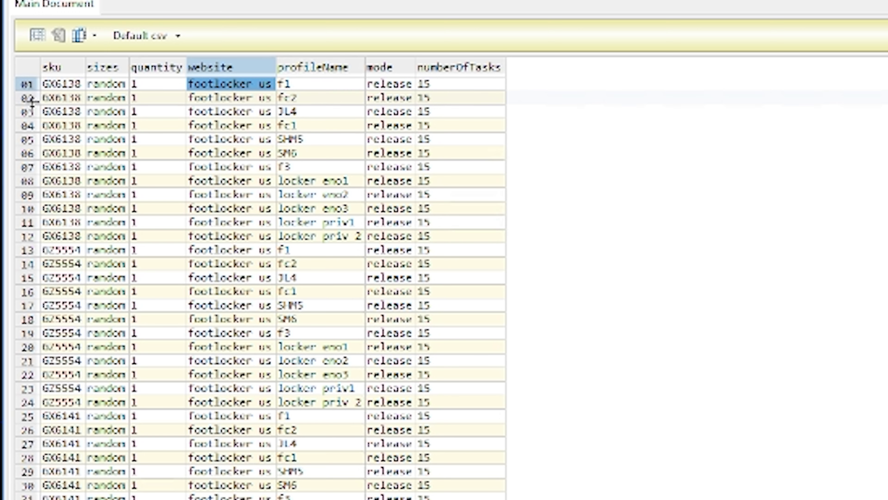
drag(31, 102, 56, 102)
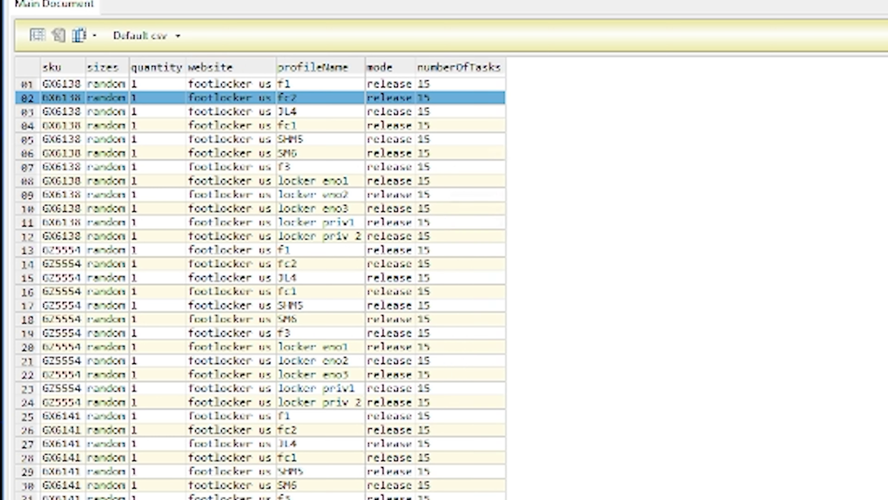
drag(454, 495, 46, 84)
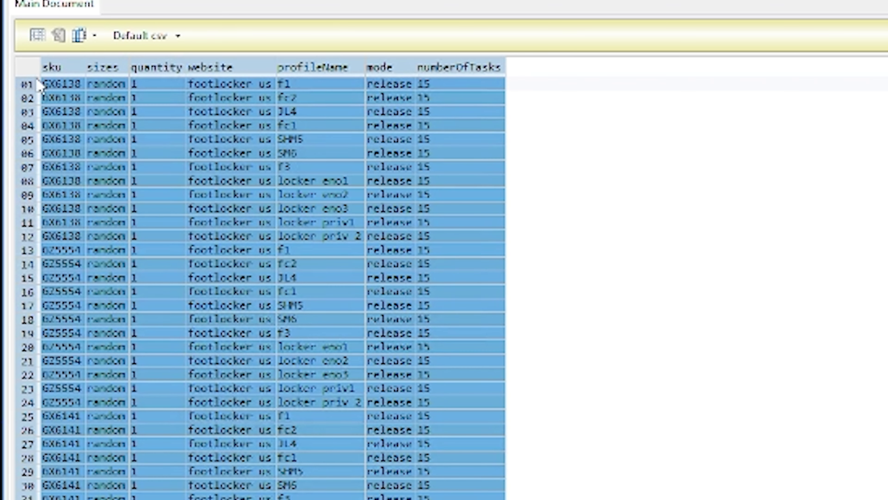
right_click(99, 124)
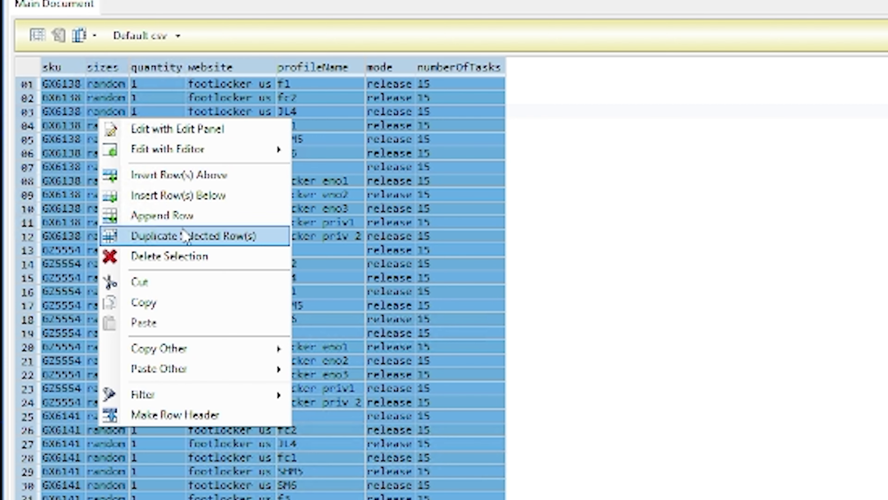
click(668, 264)
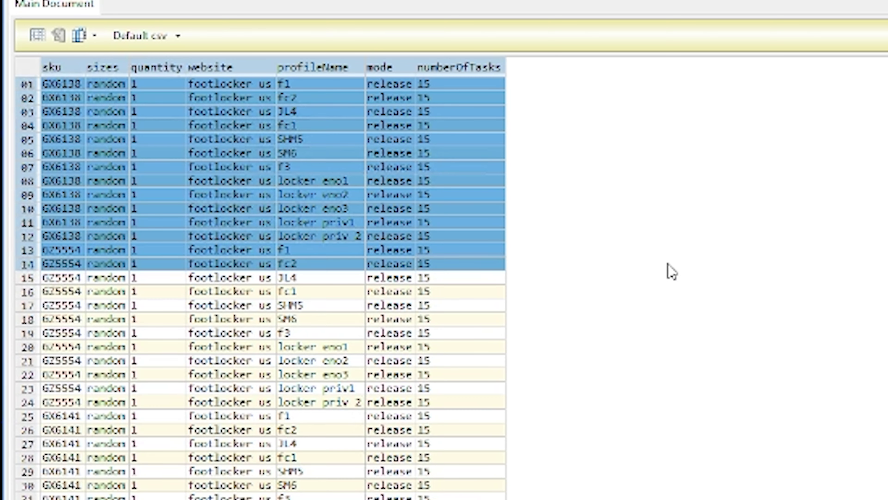
- Highlight the profileName column for all tasks and compare it with the files in the data folder
click(316, 154)
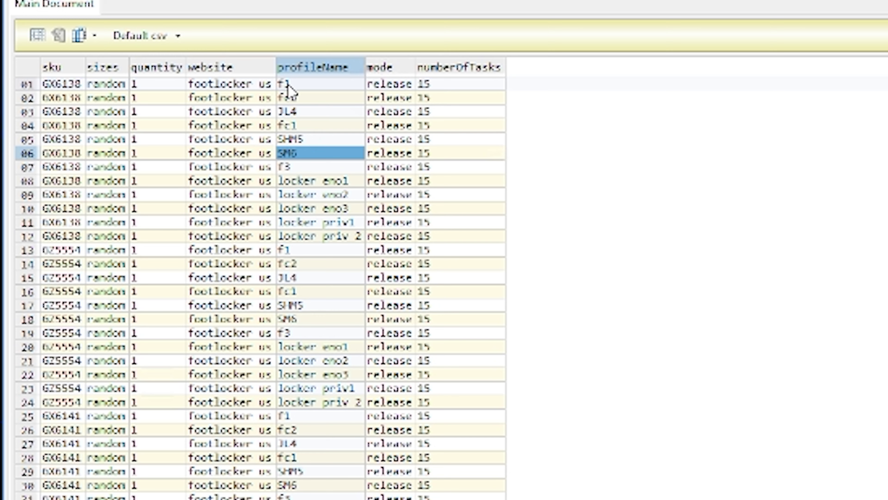
drag(288, 85, 348, 498)
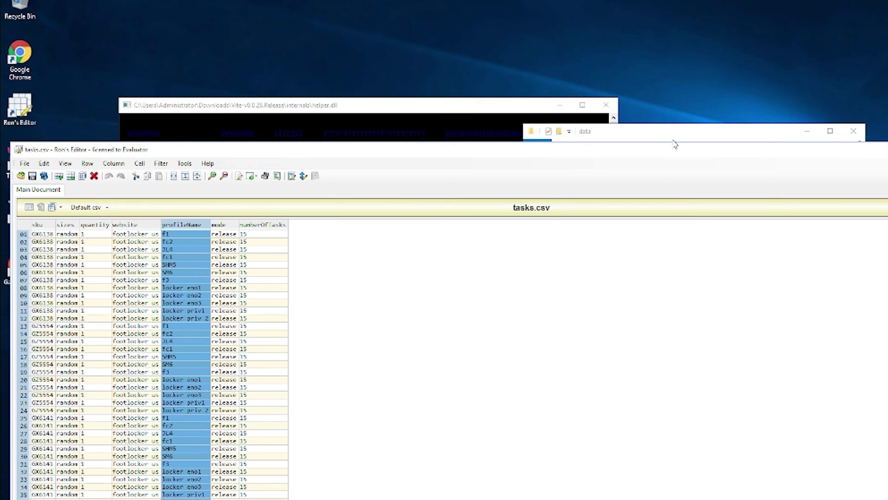
click(673, 140)
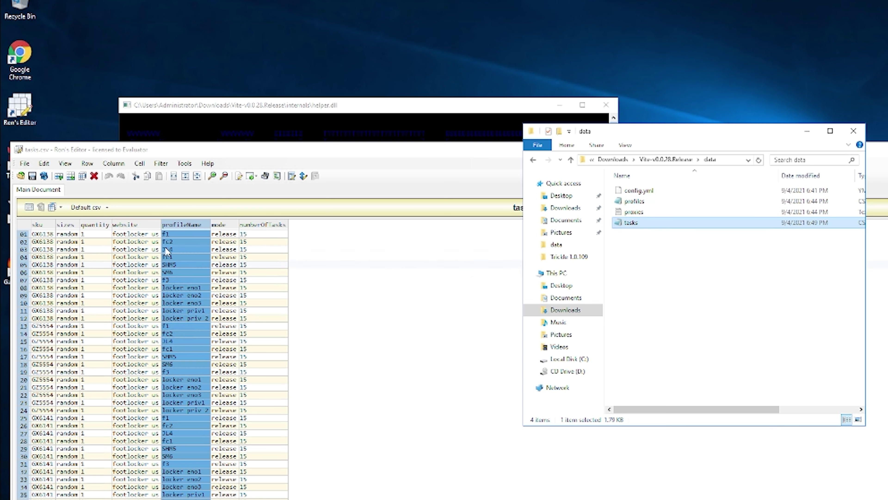
click(481, 154)
drag(481, 136, 476, 30)
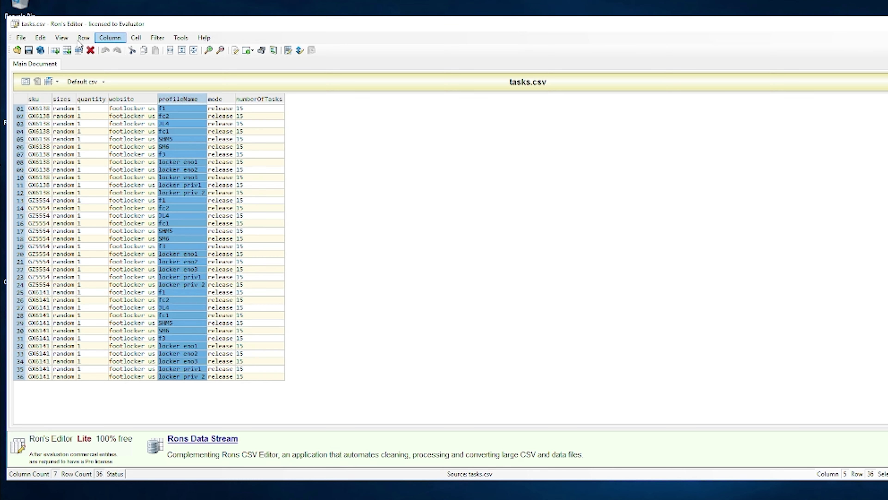
- Check the file saving options for tasks.csv and close the CSV editor without saving
click(22, 37)
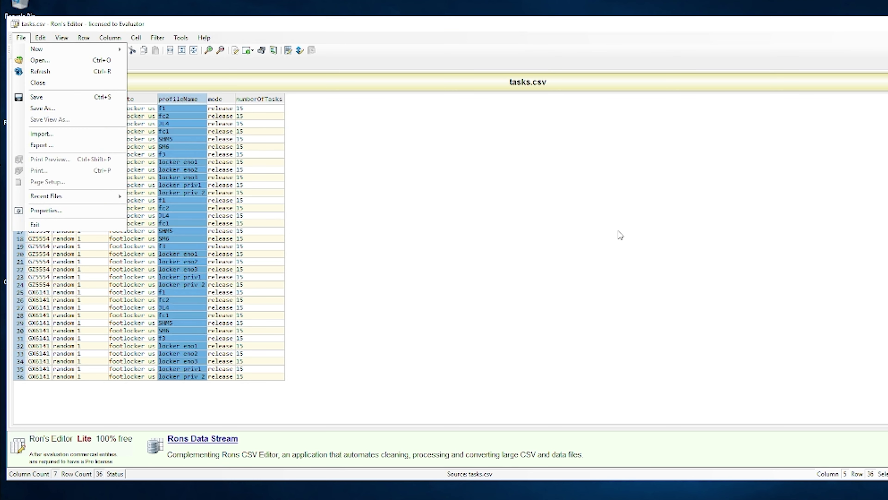
click(626, 237)
key(alt+F4)
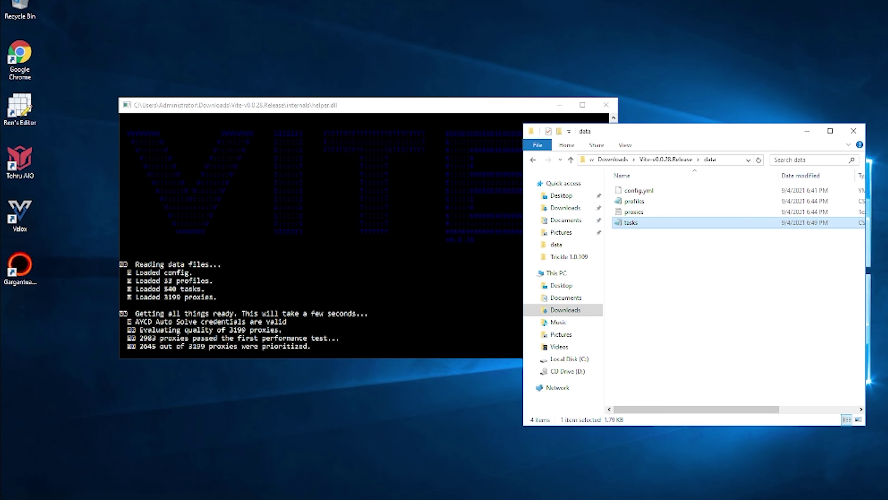